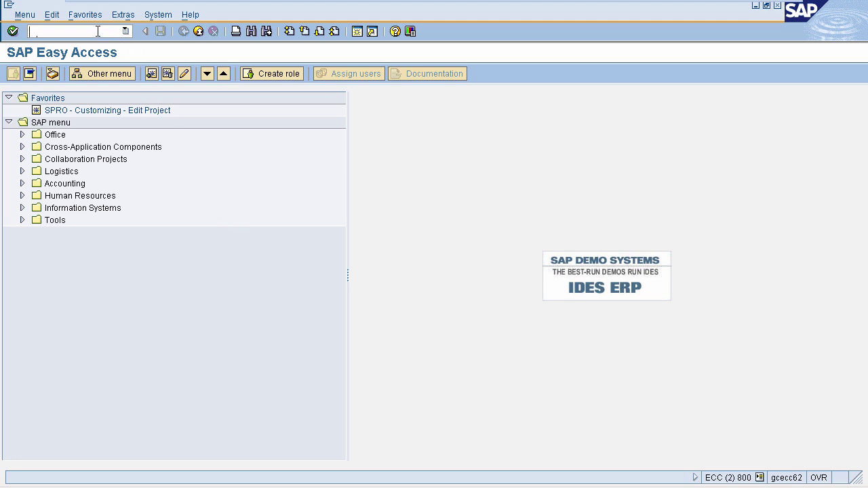
# - Open purchase order creation with transaction code me21n and return to the start screen
pyautogui.write('me211n')
pyautogui.press('BackSpace')
pyautogui.press('BackSpace')
pyautogui.write('n')
pyautogui.press('Return')
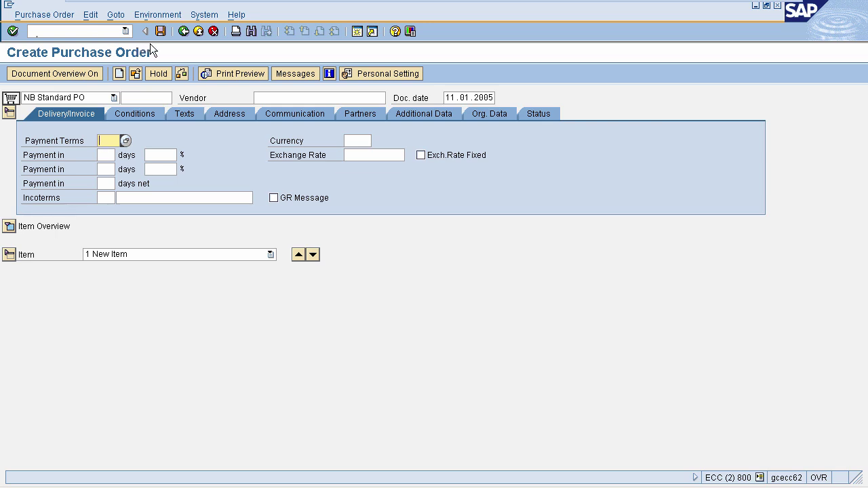
pyautogui.click(183, 32)
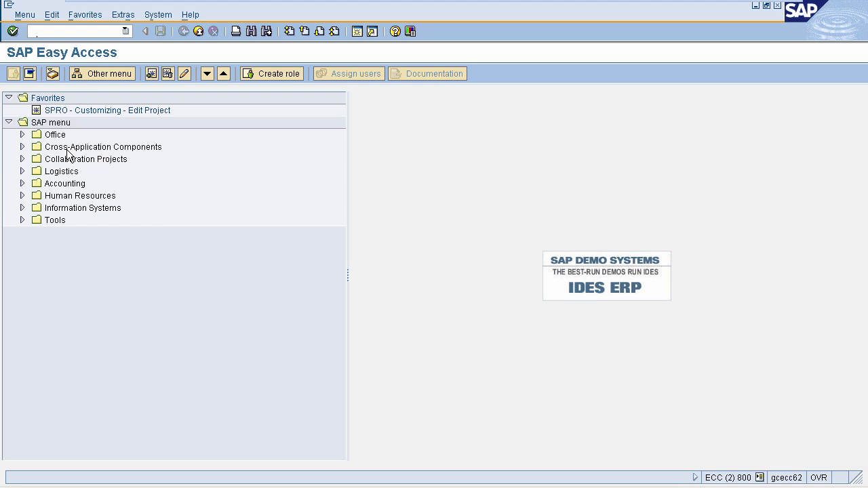
# - Start ME21N - Vendor/Supplying Plant Known, found under Logistics, Materials Management, Purchasing, Purchase Order, Create
pyautogui.click(22, 172)
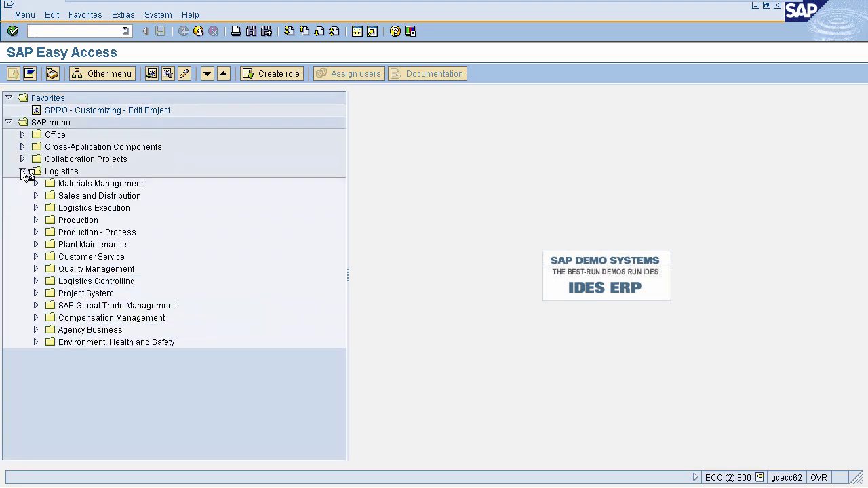
pyautogui.click(35, 183)
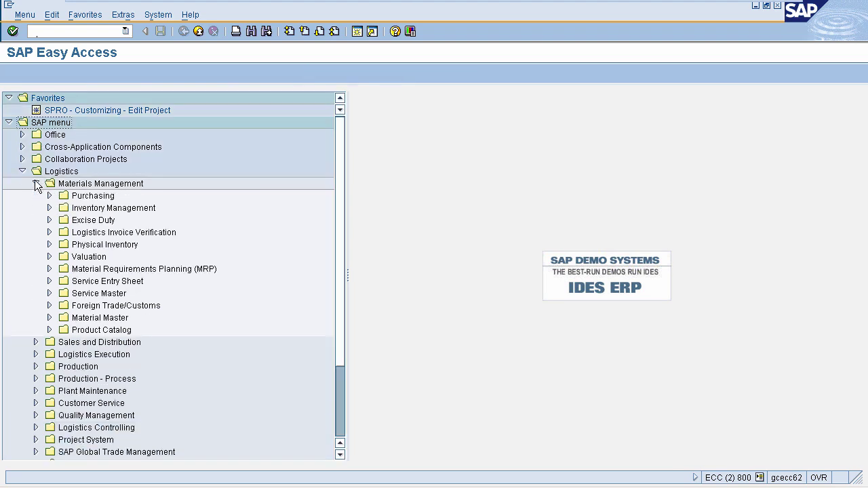
pyautogui.click(49, 195)
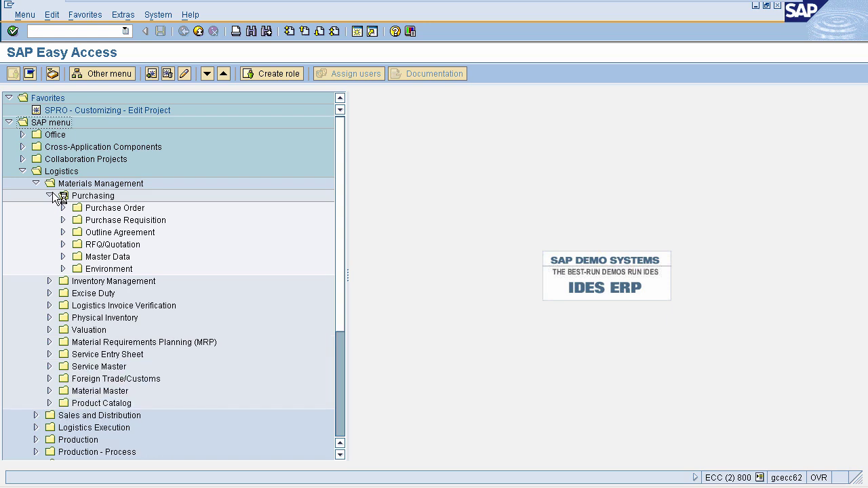
pyautogui.click(63, 208)
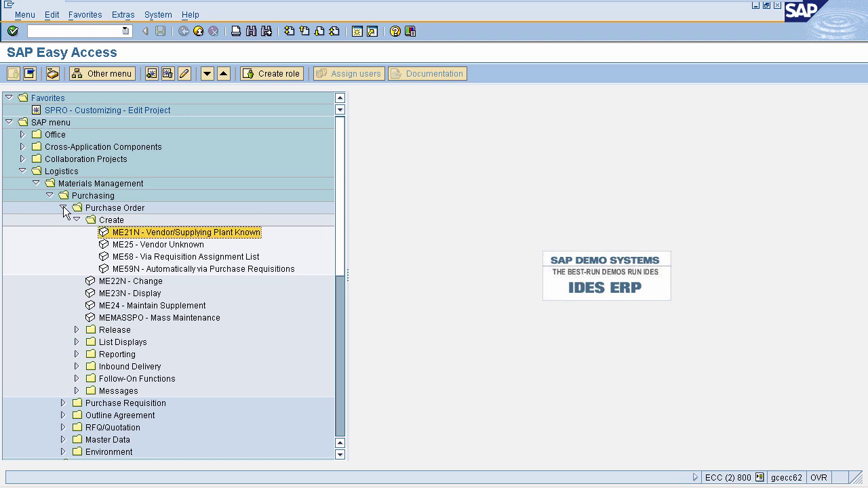
pyautogui.press('Return')
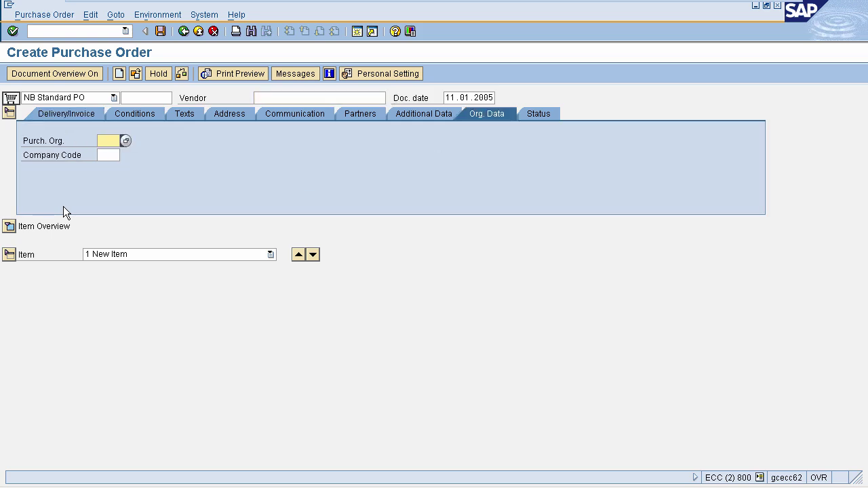
# - Examine the entry fields of the first purchase order item, from Material through Storage Location
pyautogui.press('Tab')
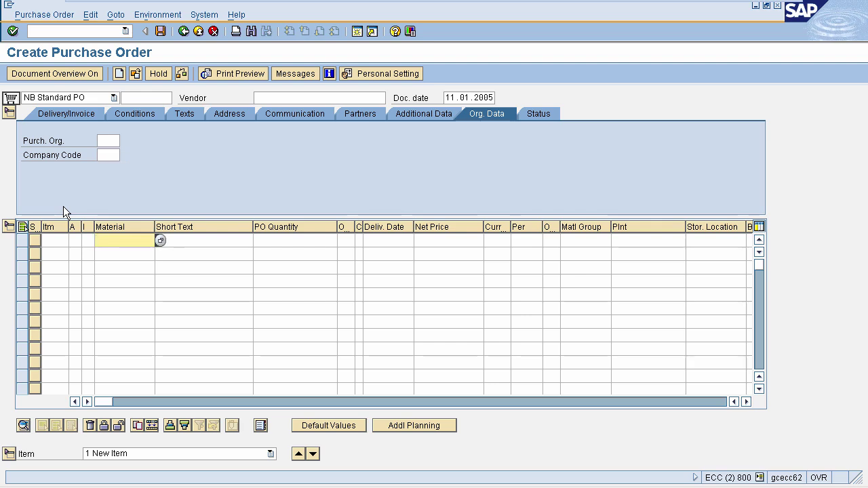
pyautogui.press('Tab')
pyautogui.press('Tab')
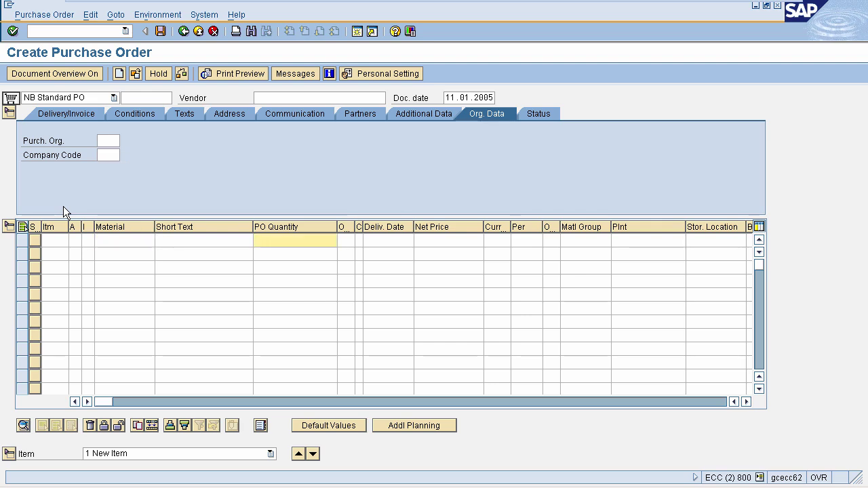
pyautogui.press('Tab')
pyautogui.press('Tab')
pyautogui.press('Tab')
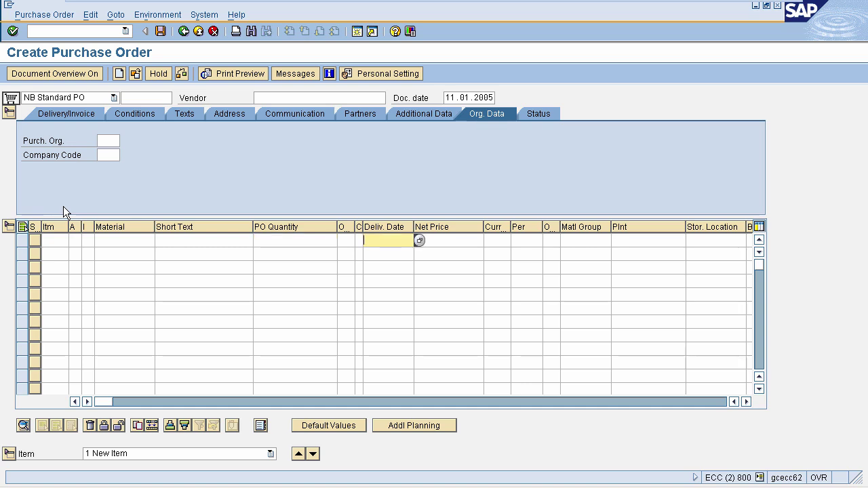
pyautogui.press('Tab')
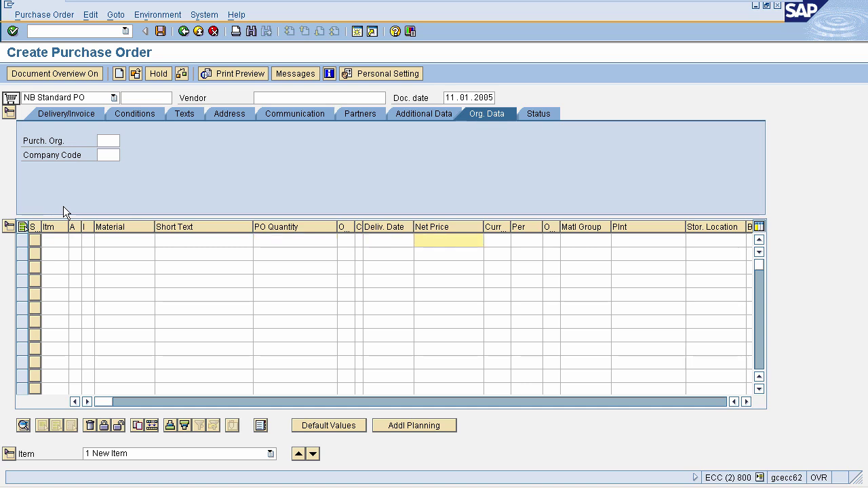
pyautogui.press('Tab')
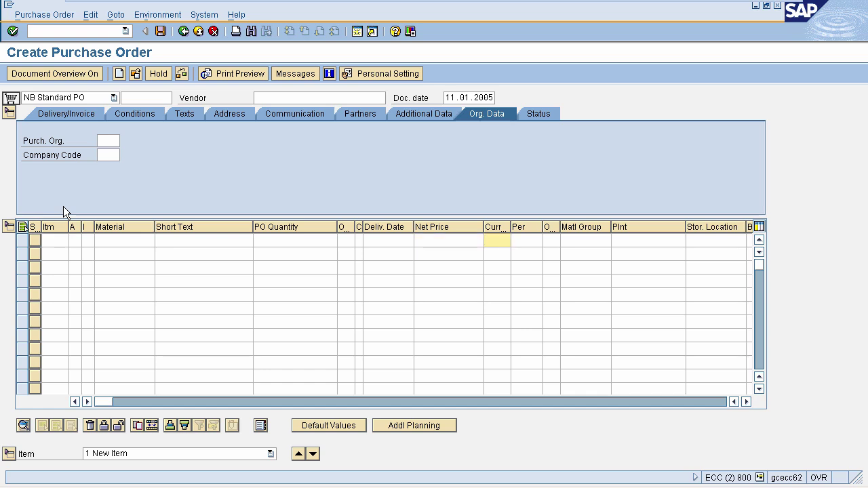
pyautogui.press('Tab')
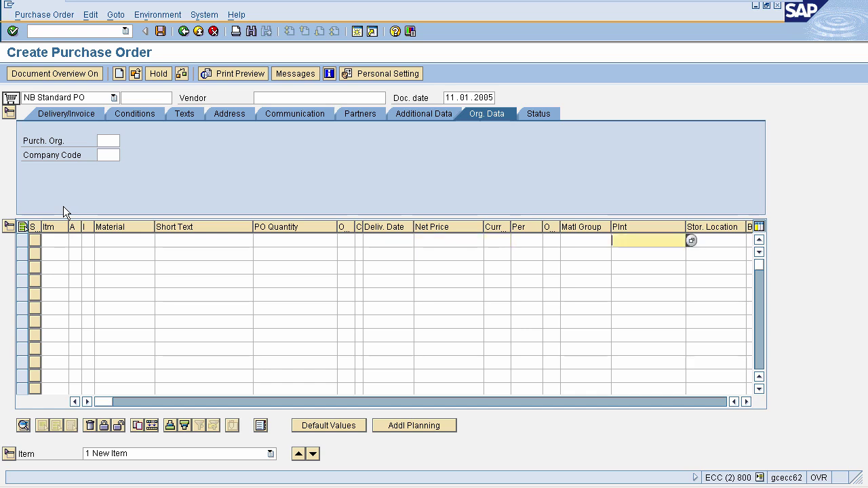
pyautogui.press('Tab')
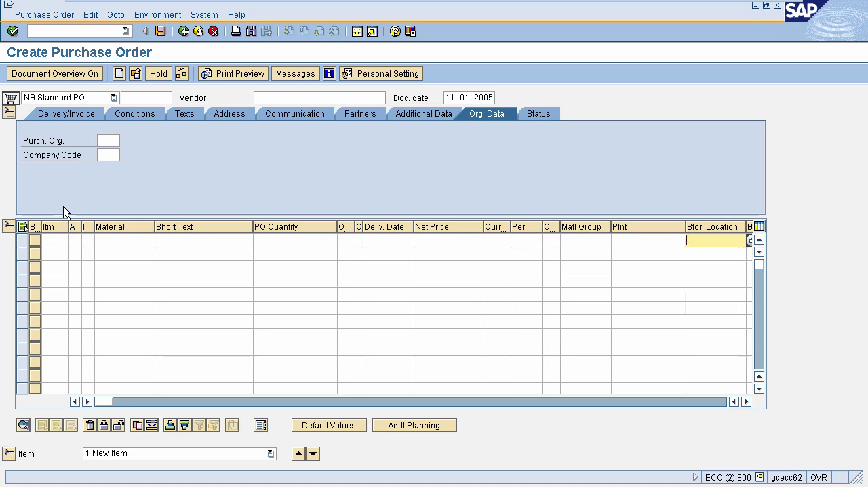
# - Set the vendor of the standard purchase order to T-K515A09
pyautogui.hotkey('shift', 'Tab')
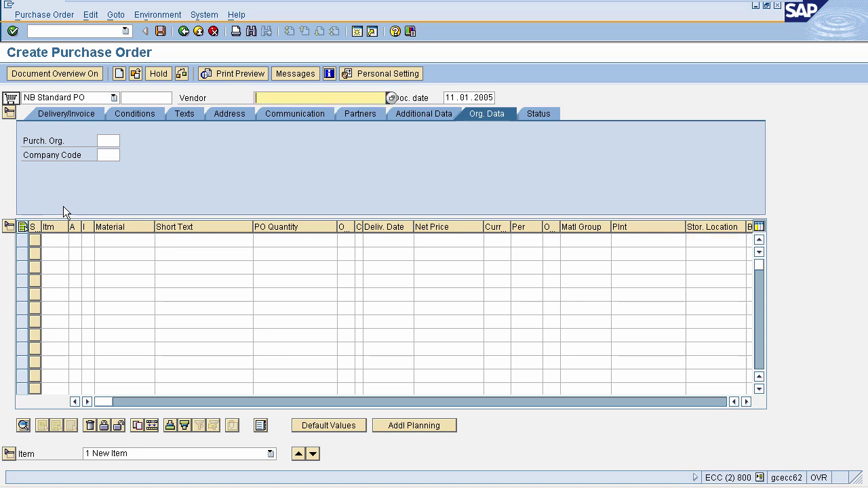
pyautogui.press('BackSpace')
pyautogui.press('Up')
pyautogui.press('Return')
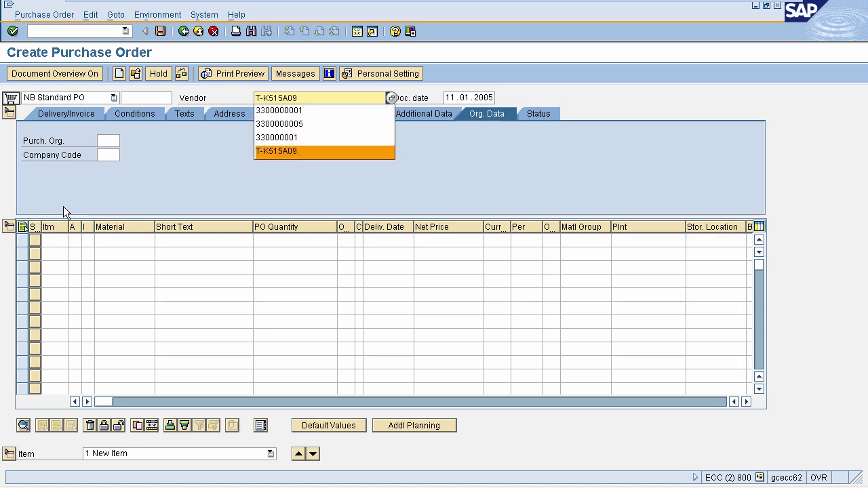
pyautogui.press('Return')
# - Set the purchasing organization to 1000 and the company code to 1000 in the organizational data
pyautogui.press('BackSpace')
pyautogui.press('Down')
pyautogui.press('Return')
pyautogui.press('Tab')
pyautogui.press('BackSpace')
pyautogui.press('Down')
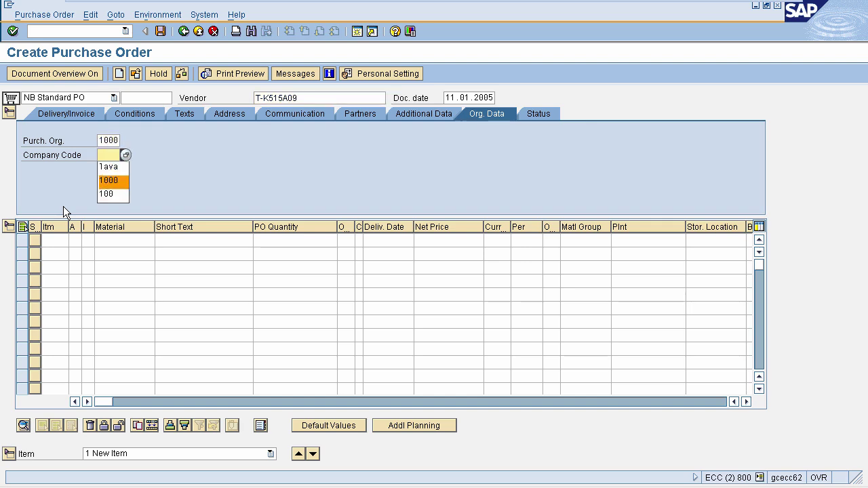
pyautogui.press('Return')
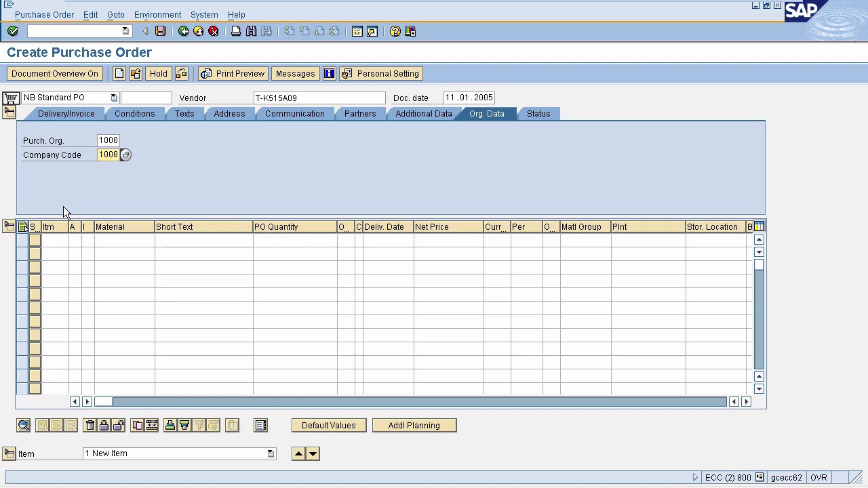
pyautogui.press('Return')
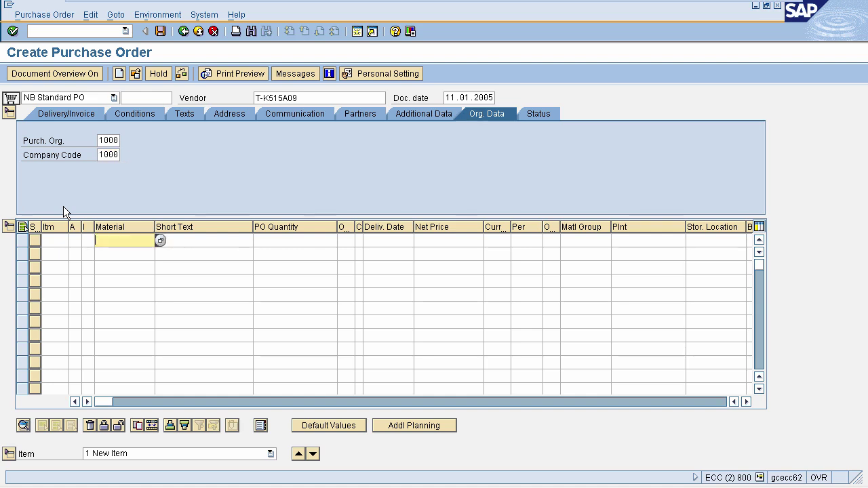
# - Choose material T-M15A09 for the first item of the purchase order
pyautogui.press('Down')
pyautogui.press('Down')
pyautogui.press('Down')
pyautogui.press('Down')
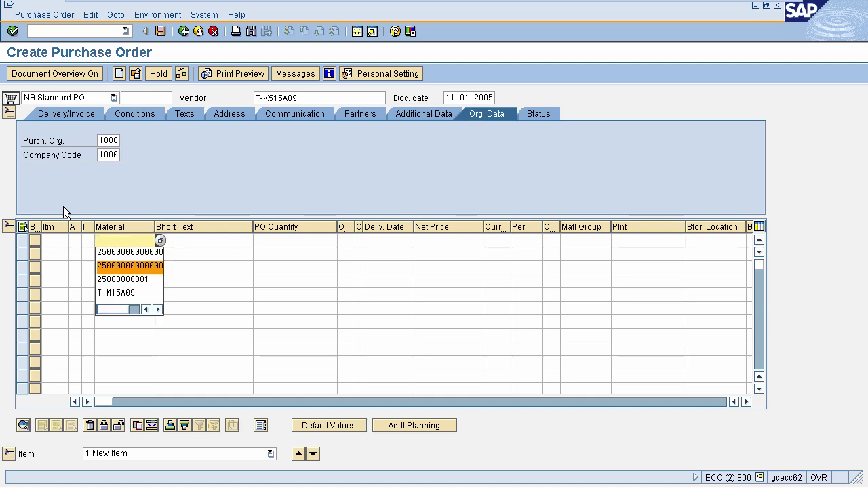
pyautogui.press('Down')
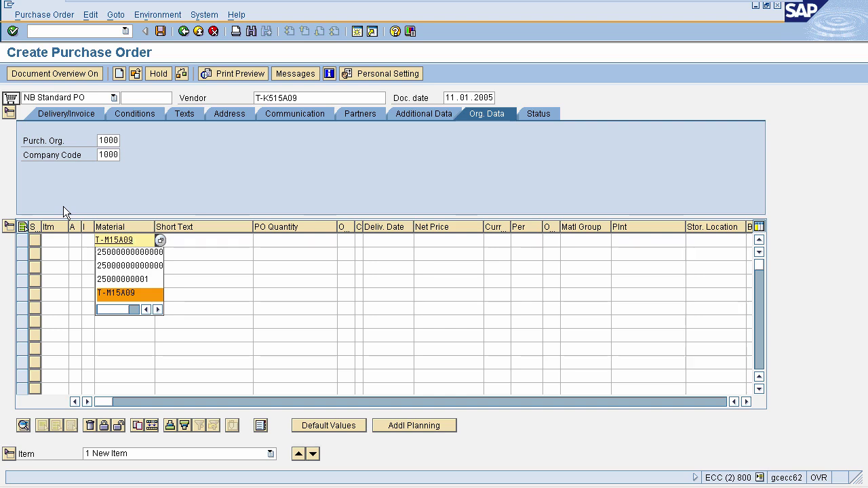
# - Enter a PO quantity of 100 and the delivery date 21.01.2005 for the first item
pyautogui.press('Tab')
pyautogui.write('1')
pyautogui.write('00')
pyautogui.press('Tab')
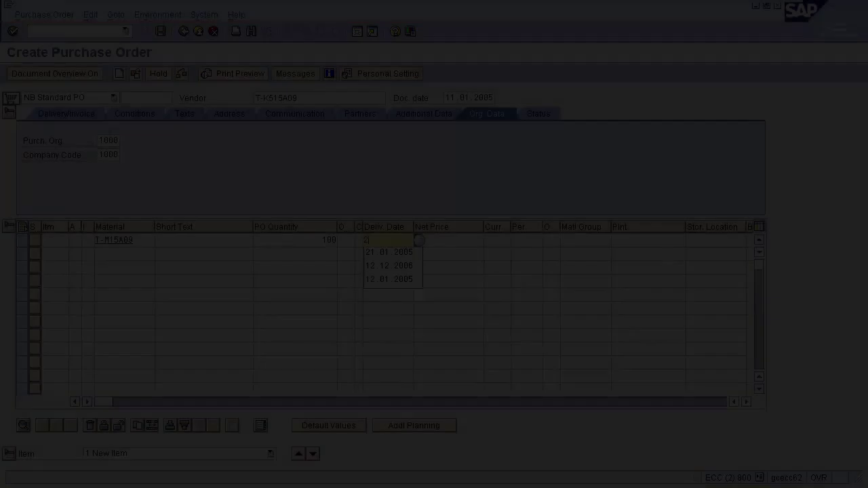
pyautogui.write('20')
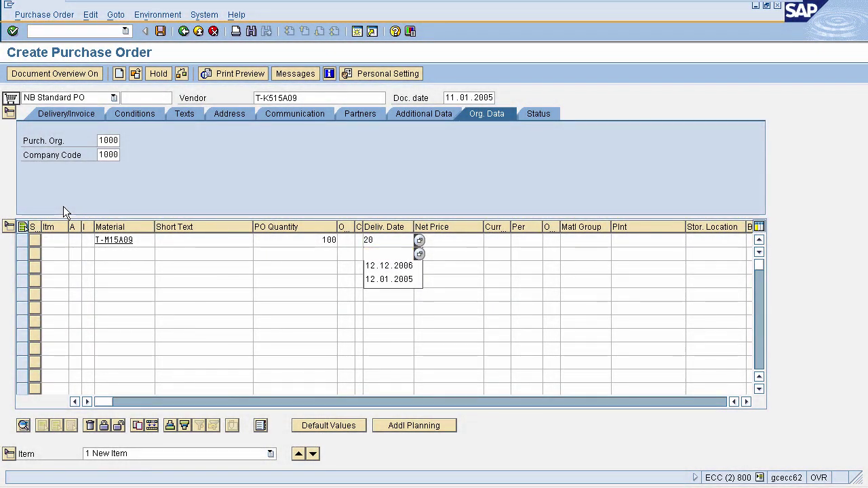
pyautogui.press('Escape')
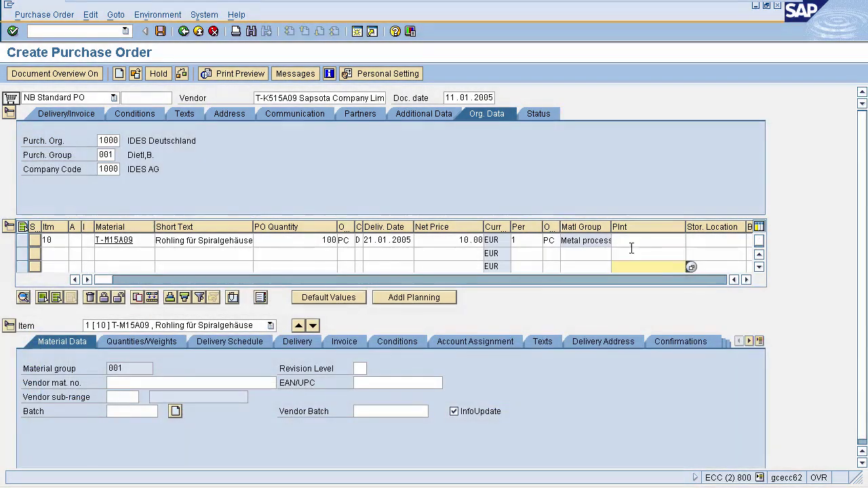
# - Set the plant of item 10 to Werk Hamburg
pyautogui.click(627, 239)
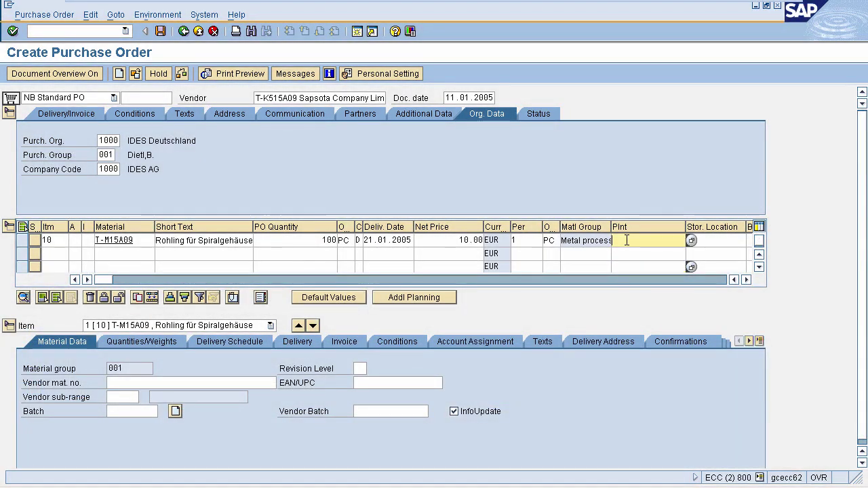
pyautogui.click(626, 240)
pyautogui.press('Down')
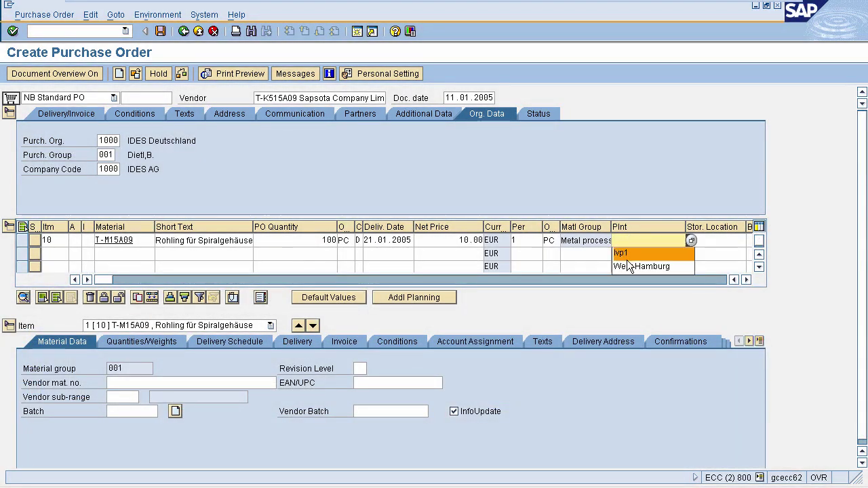
pyautogui.press('Down')
pyautogui.click(625, 267)
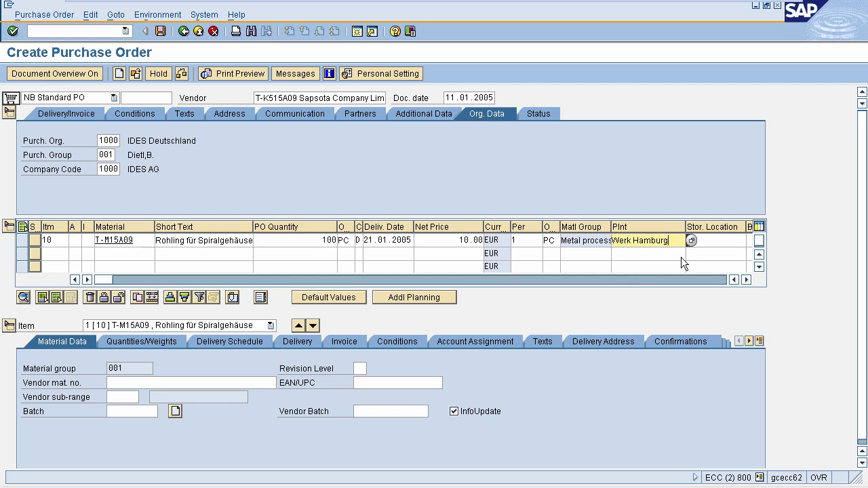
# - Set the storage location of item 10 to Materiallager and save the purchase order
pyautogui.click(718, 239)
pyautogui.click(718, 239)
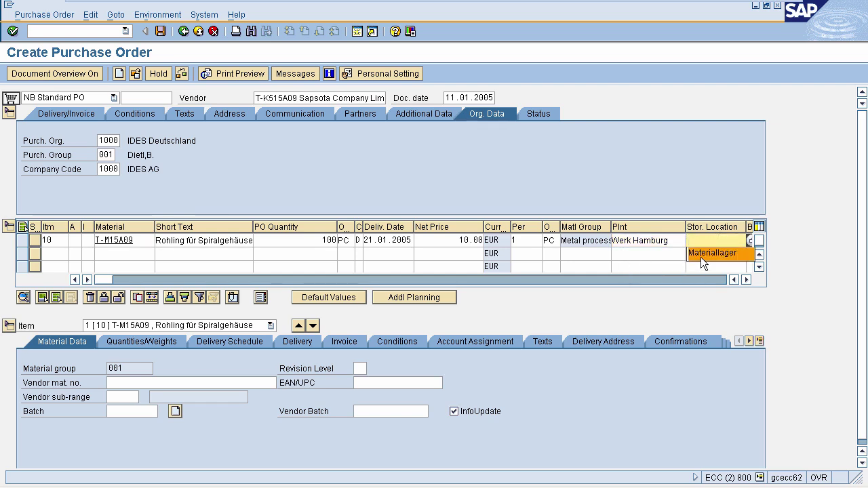
pyautogui.click(701, 257)
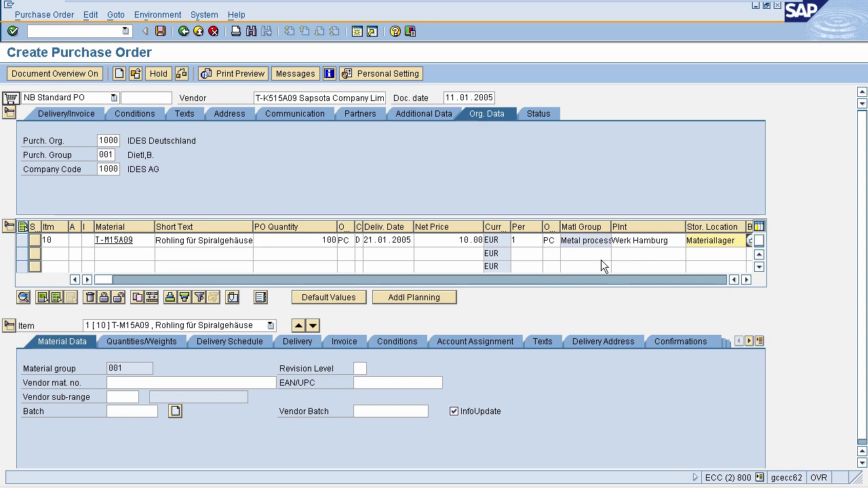
pyautogui.press('Return')
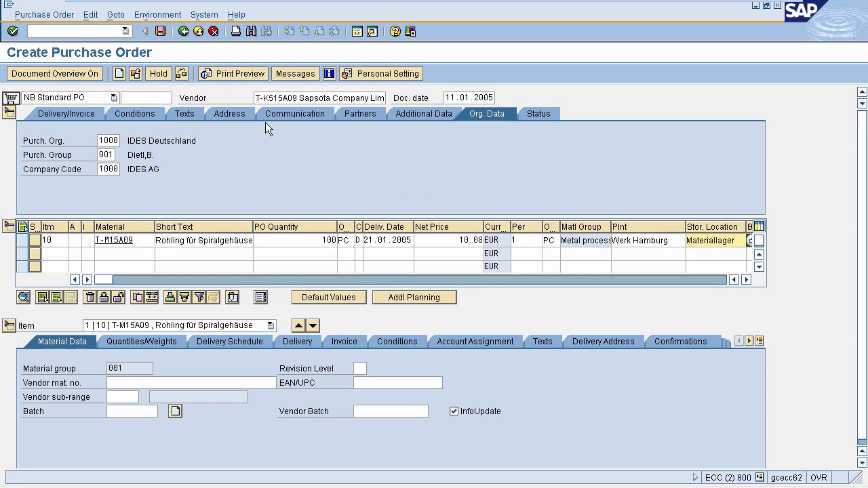
pyautogui.click(160, 31)
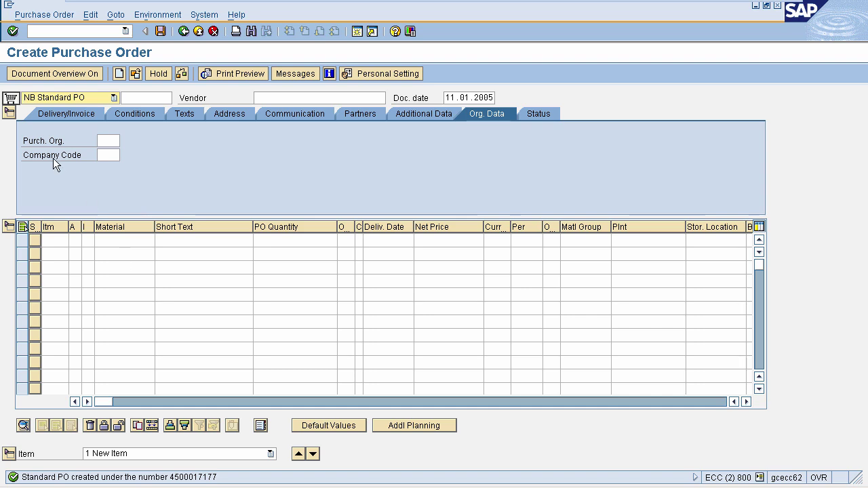
# - Switch to the purchase order display with transaction ME23N
pyautogui.click(70, 30)
pyautogui.write('/nme')
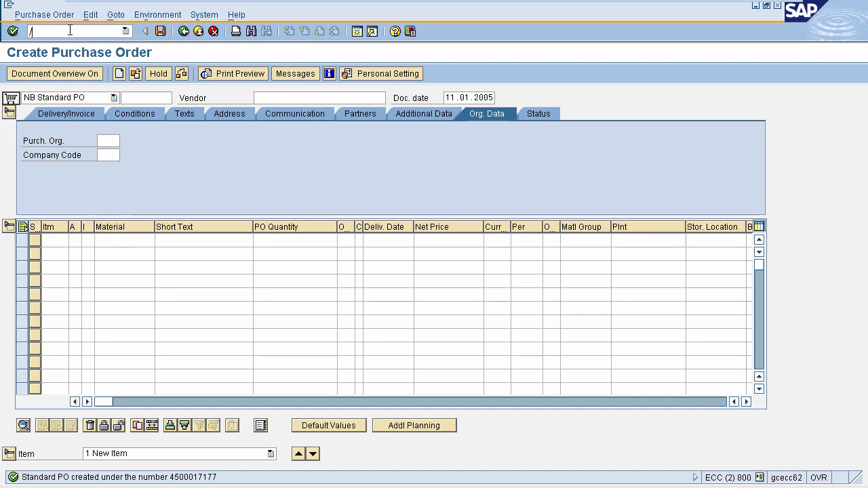
pyautogui.write('3n')
pyautogui.press('Return')
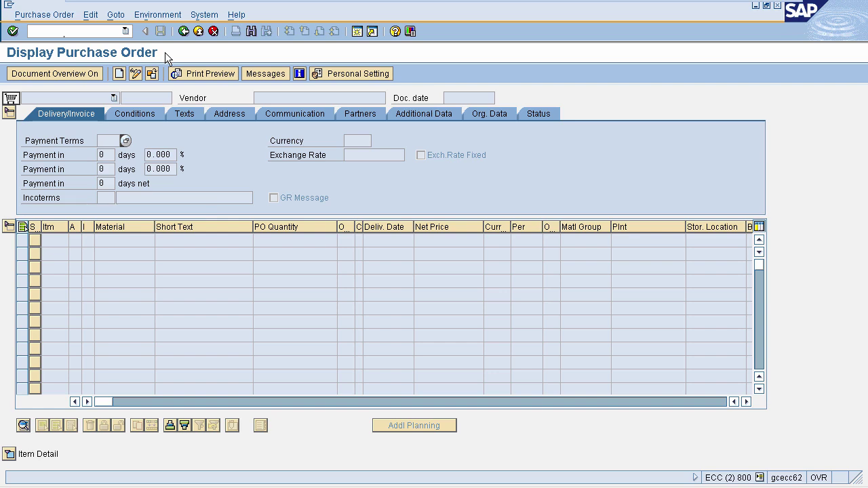
# - Open the newly created purchase order for material T-M15A09 by its number in the order display
pyautogui.click(152, 74)
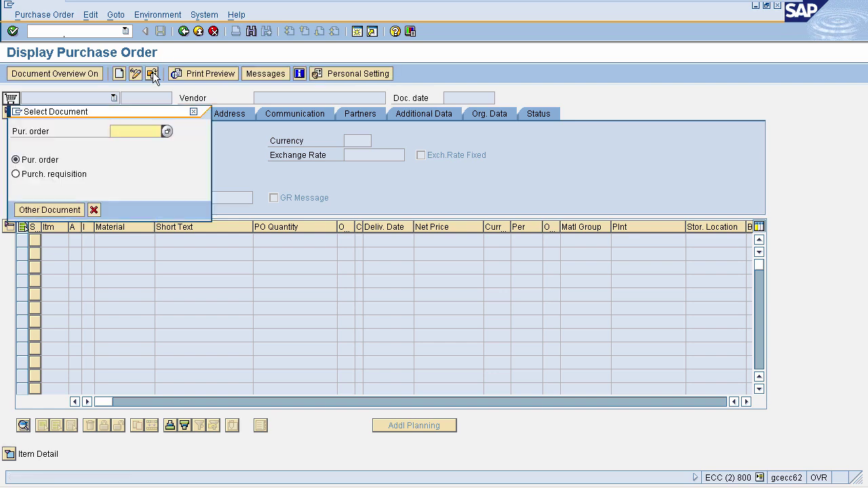
pyautogui.click(120, 132)
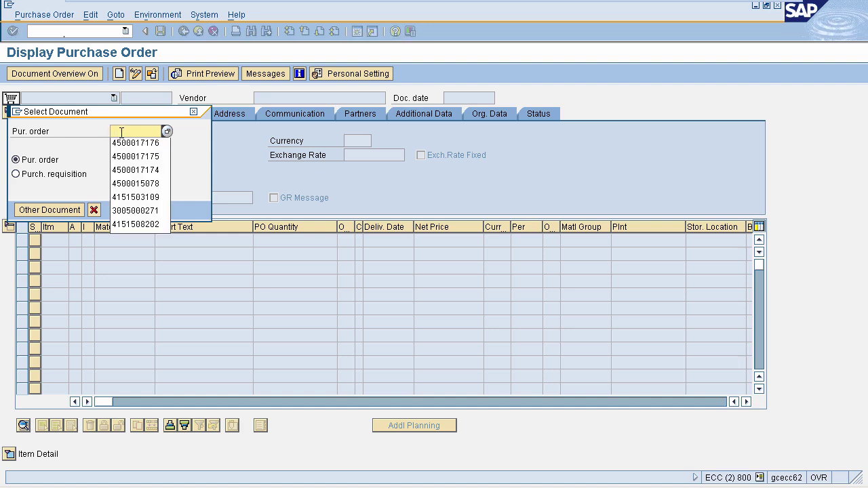
pyautogui.click(126, 143)
pyautogui.press('BackSpace')
pyautogui.click(126, 144)
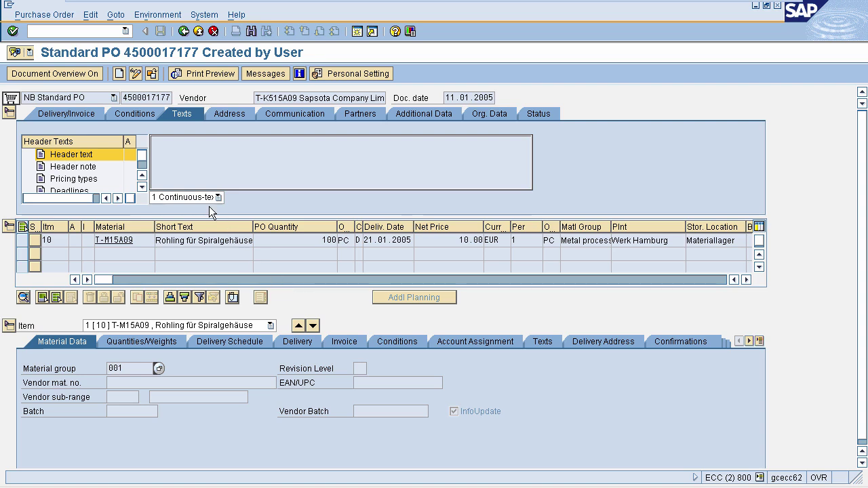
# - Switch to the stock overview with transaction MMBE
pyautogui.click(82, 31)
pyautogui.write('/nmmbe')
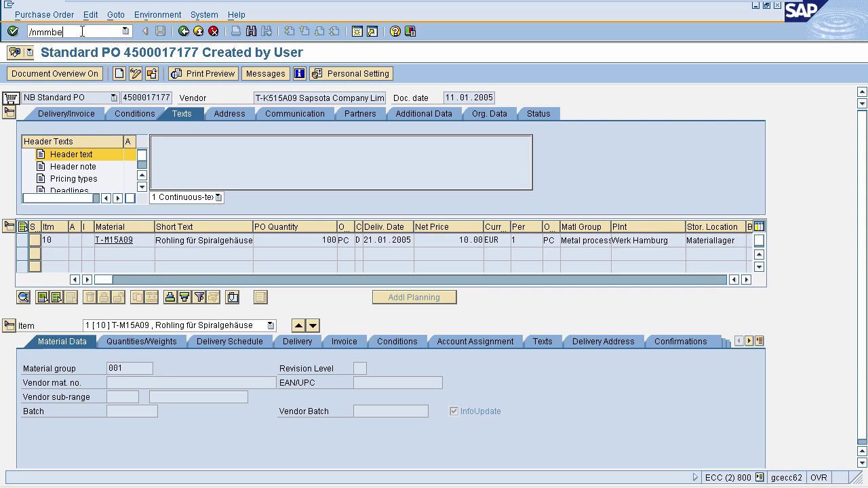
pyautogui.press('Return')
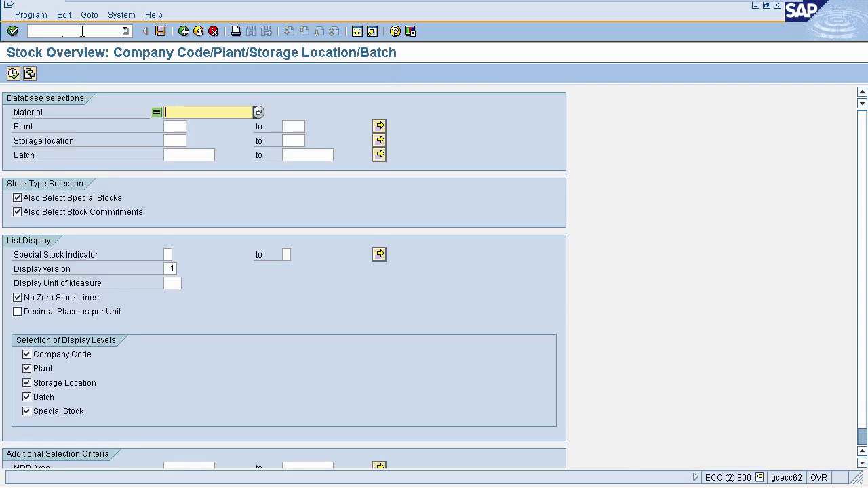
# - Run the stock overview for material T-M15A09 in plant 1000, storage location 0001, and examine the total unrestricted-use stock
pyautogui.click(180, 113)
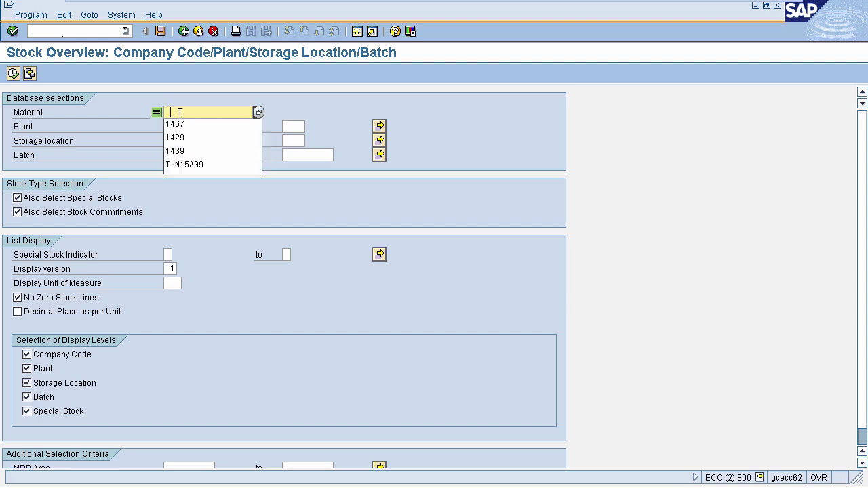
pyautogui.click(180, 165)
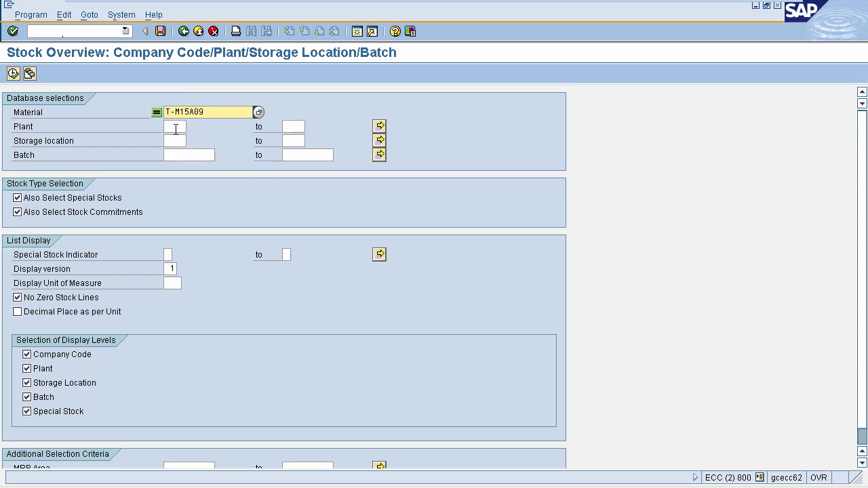
pyautogui.click(175, 128)
pyautogui.click(175, 180)
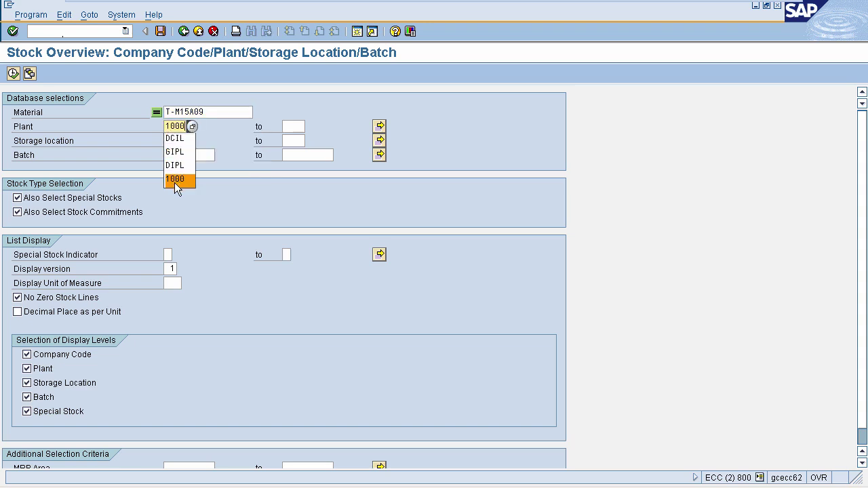
pyautogui.click(174, 139)
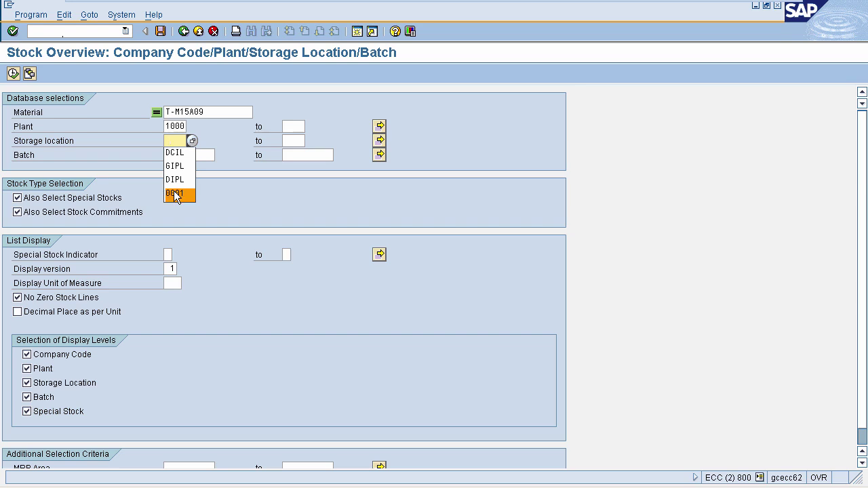
pyautogui.click(174, 194)
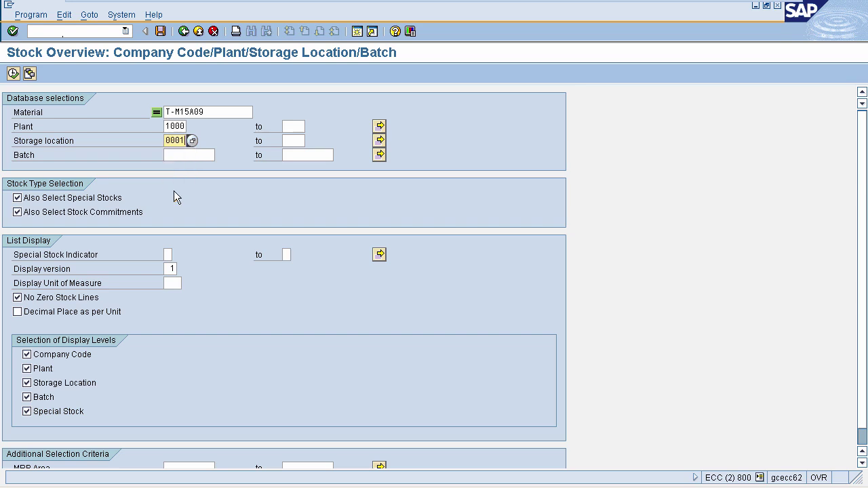
pyautogui.click(11, 75)
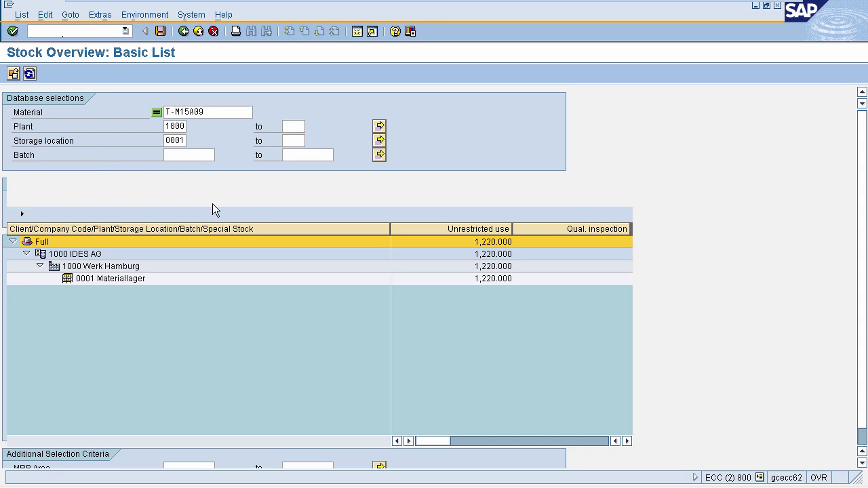
pyautogui.click(478, 242)
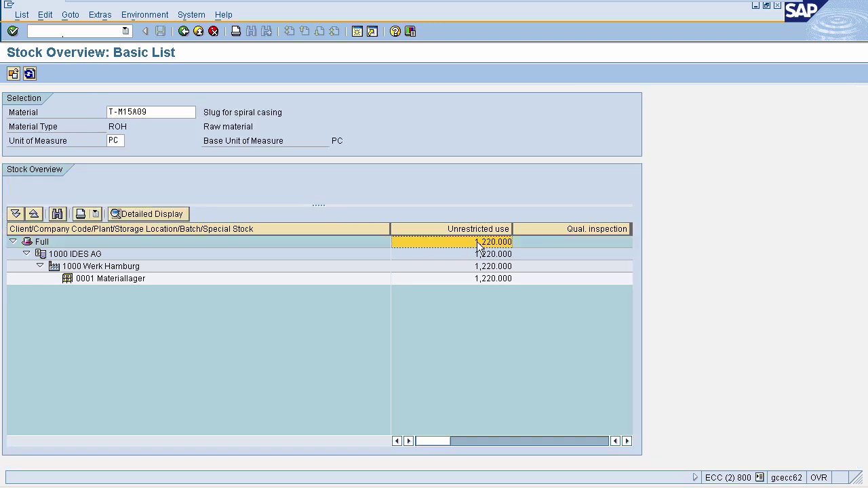
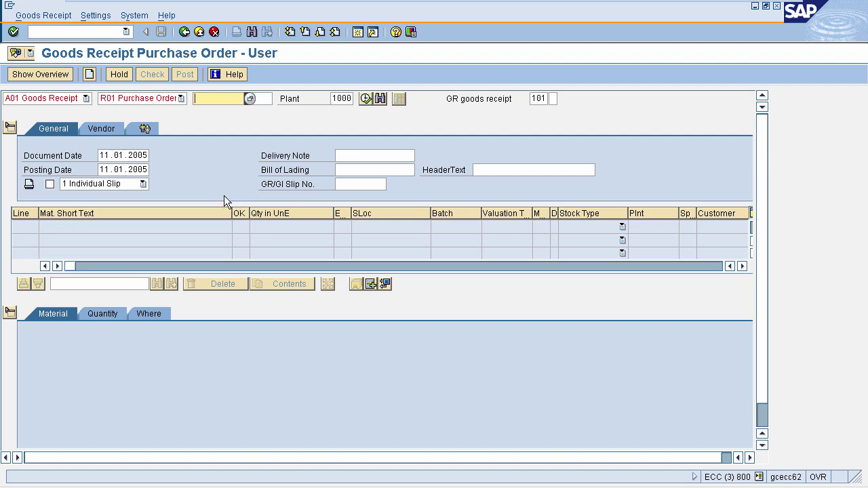
# - Set the transaction to A01 Goods Receipt with reference to R01 Purchase Order
pyautogui.click(78, 98)
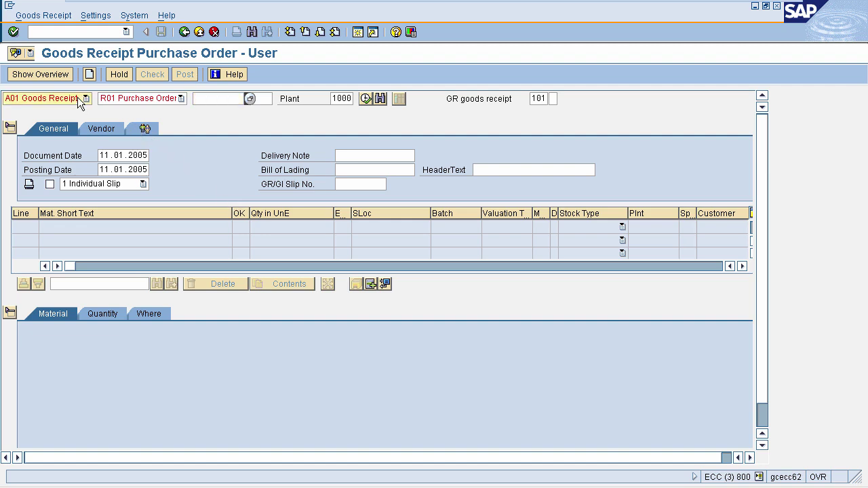
pyautogui.click(64, 110)
pyautogui.click(138, 98)
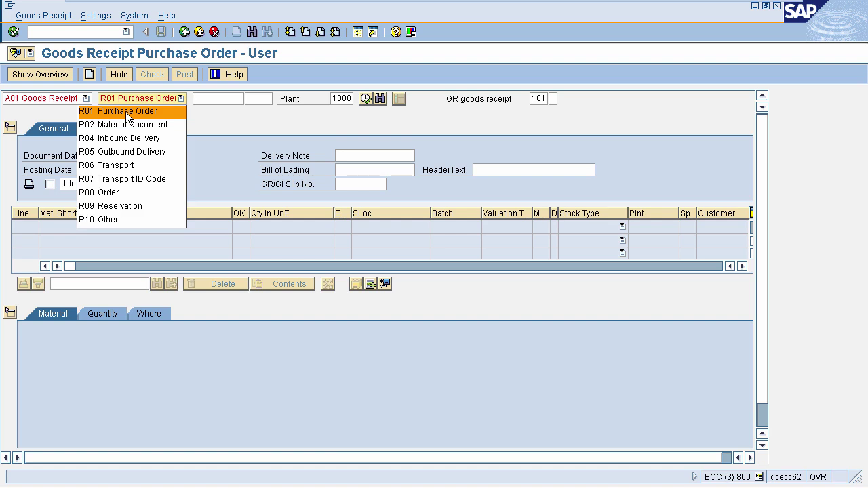
pyautogui.click(125, 111)
# - Enter the new purchase order's number as the goods receipt reference and load its item
pyautogui.click(207, 98)
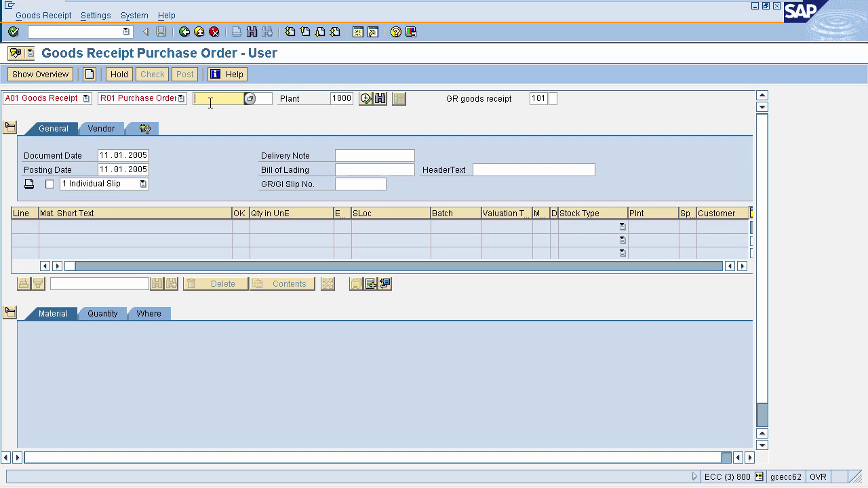
pyautogui.click(210, 102)
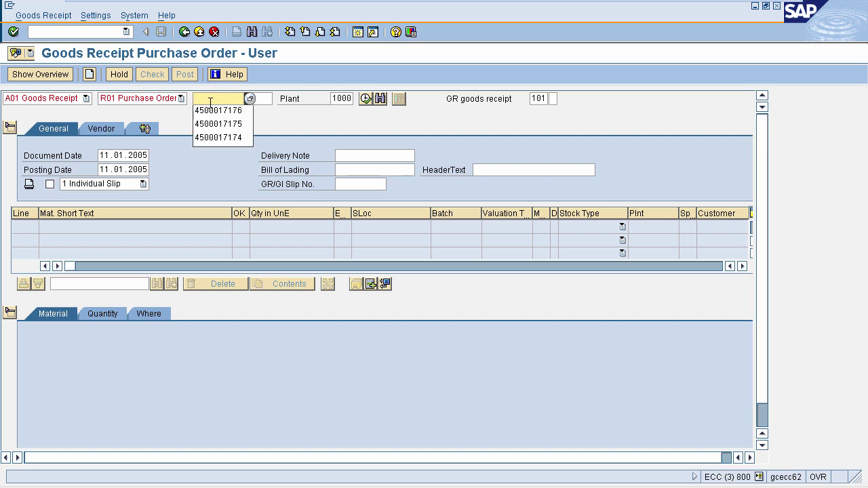
pyautogui.click(211, 109)
pyautogui.press('BackSpace')
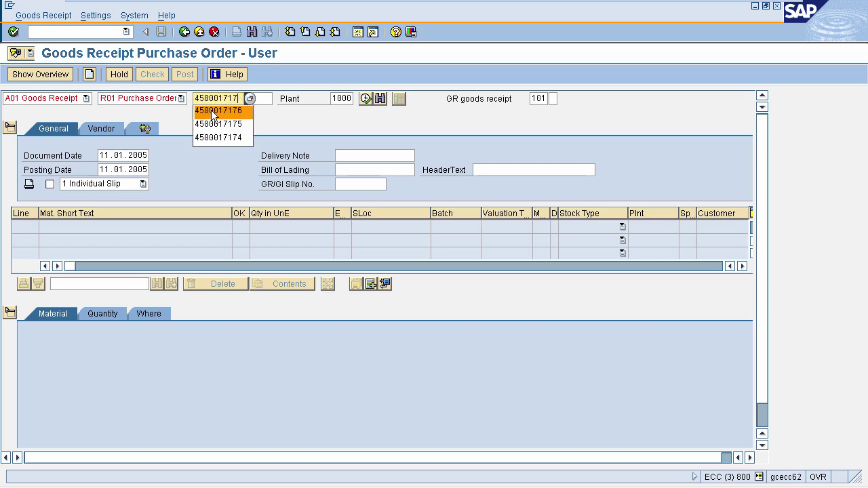
pyautogui.write('7')
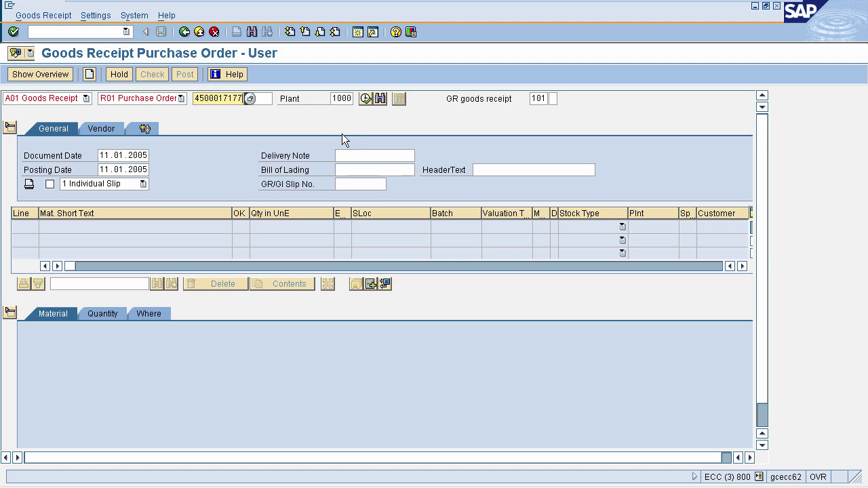
pyautogui.press('Return')
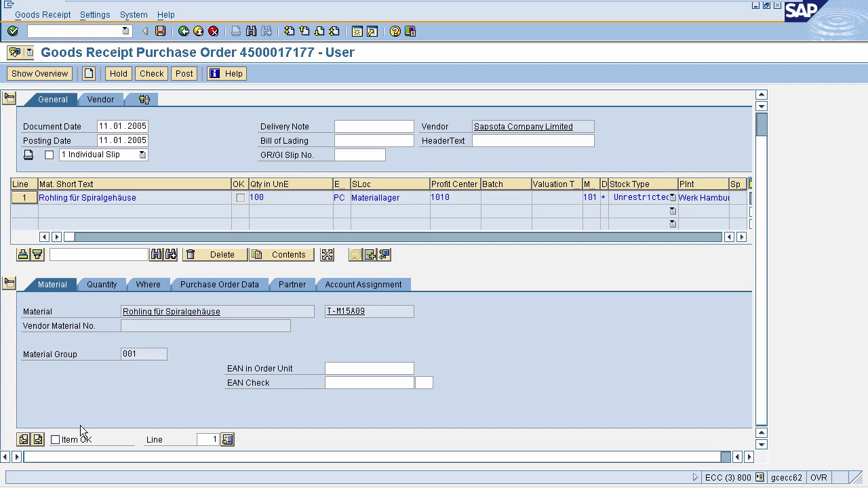
# - Mark the Rohling für Spiralgehäuse line as Item OK and post the goods receipt
pyautogui.click(56, 439)
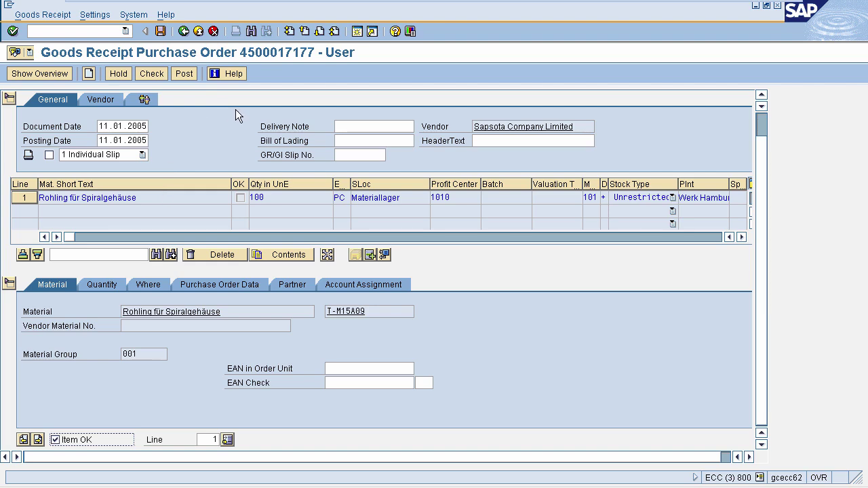
pyautogui.click(160, 32)
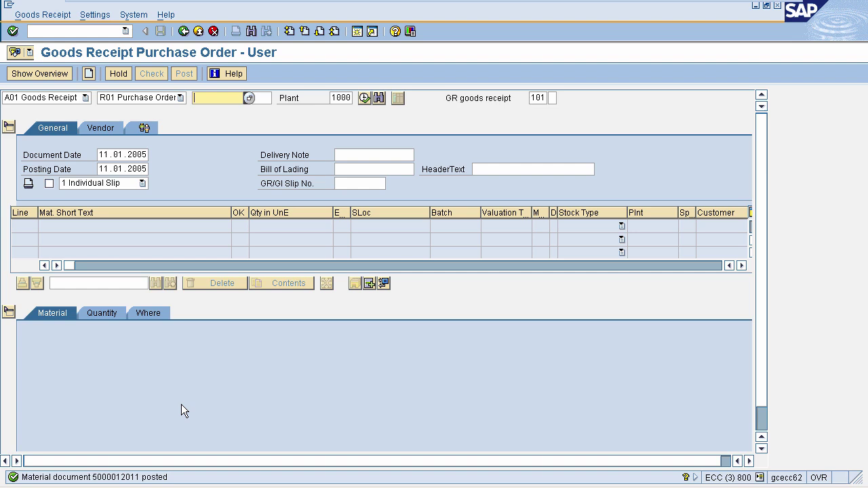
# - Return to the stock overview session and refresh the stock figures for material T-M15A09
pyautogui.hotkey('alt', 'Tab')
pyautogui.hotkey('alt', 'Tab')
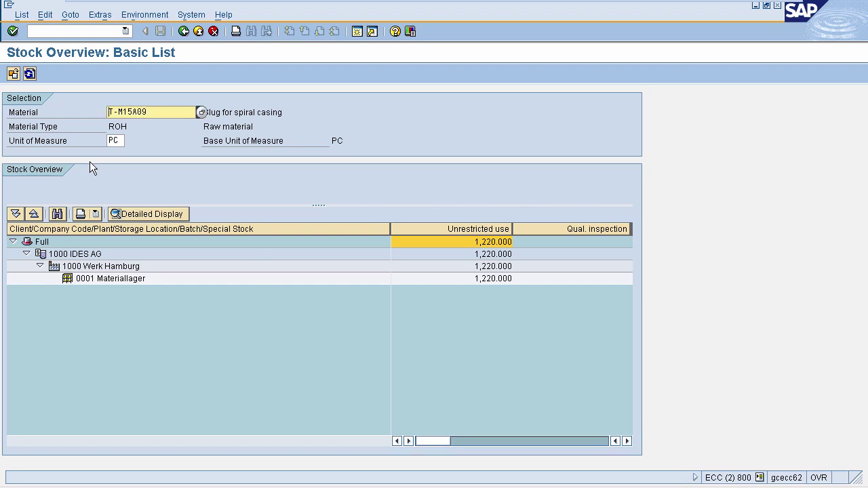
pyautogui.click(29, 74)
# - Switch to incoming invoice entry with transaction MIRO
pyautogui.click(83, 30)
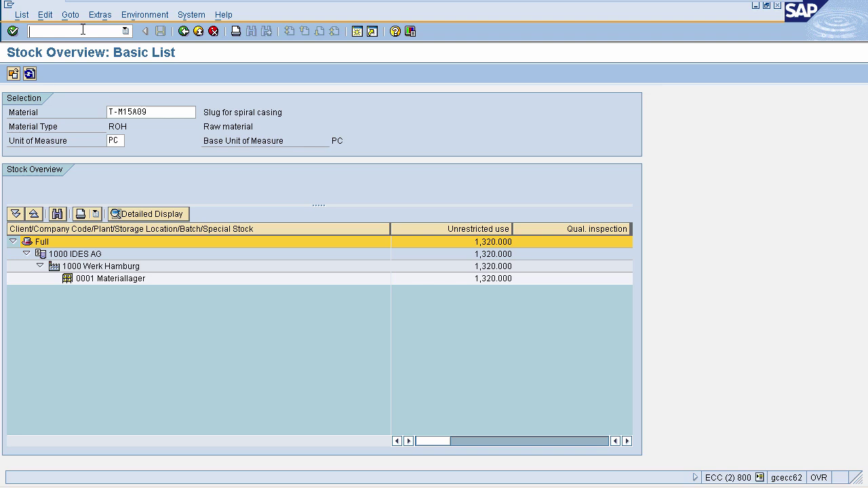
pyautogui.write('/nmiro')
pyautogui.press('Return')
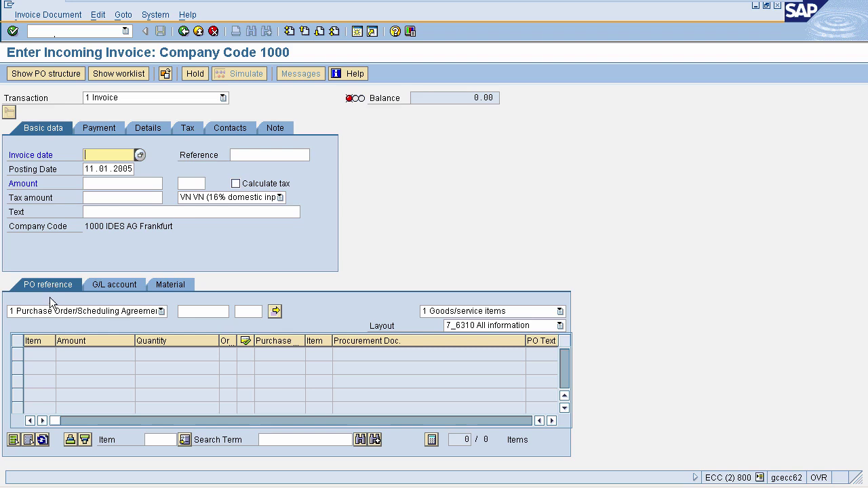
# - Enter the new purchase order's number as the reference for the incoming invoice
pyautogui.click(194, 312)
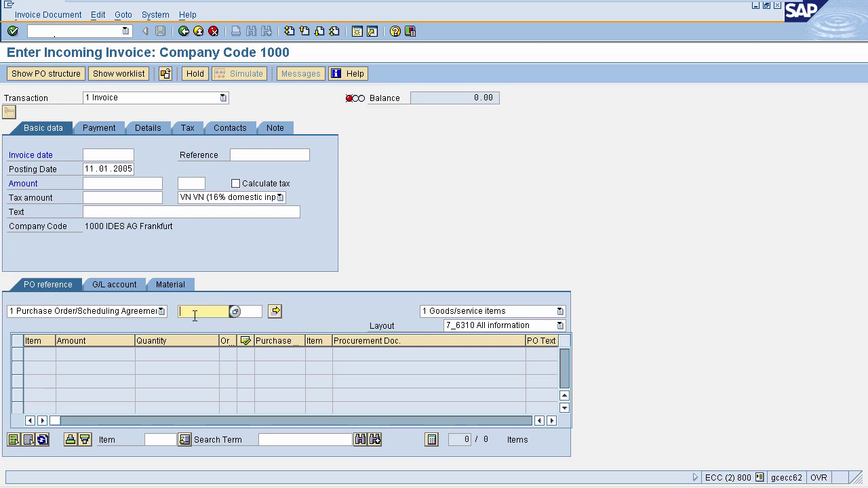
pyautogui.click(194, 315)
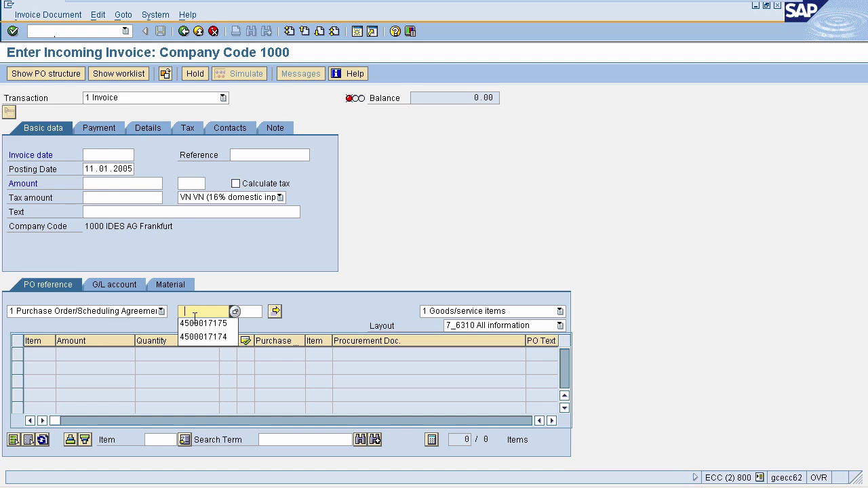
pyautogui.click(196, 324)
pyautogui.press('BackSpace')
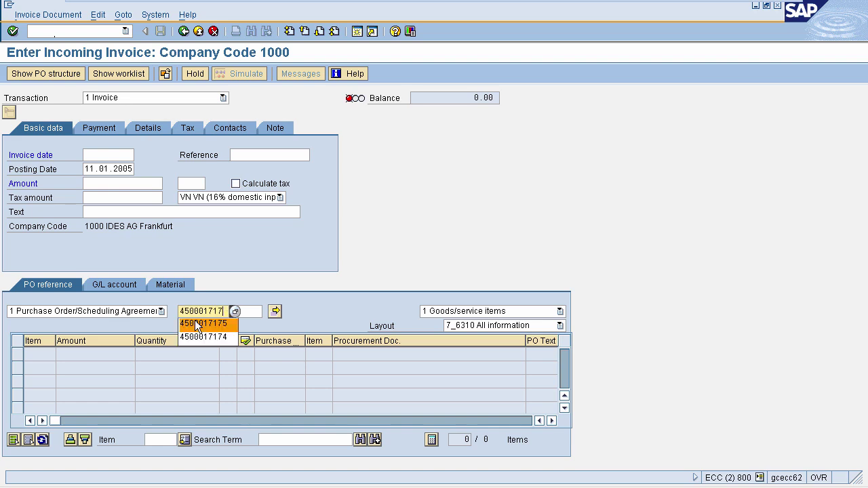
pyautogui.write('7')
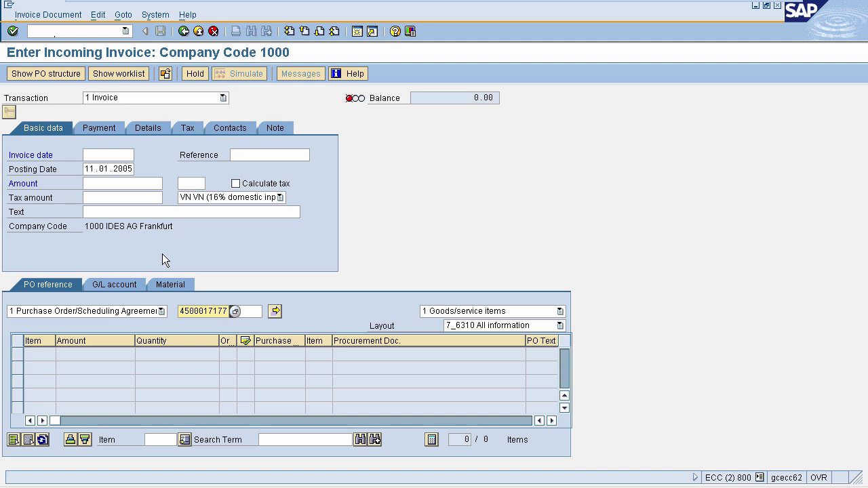
pyautogui.press('Return')
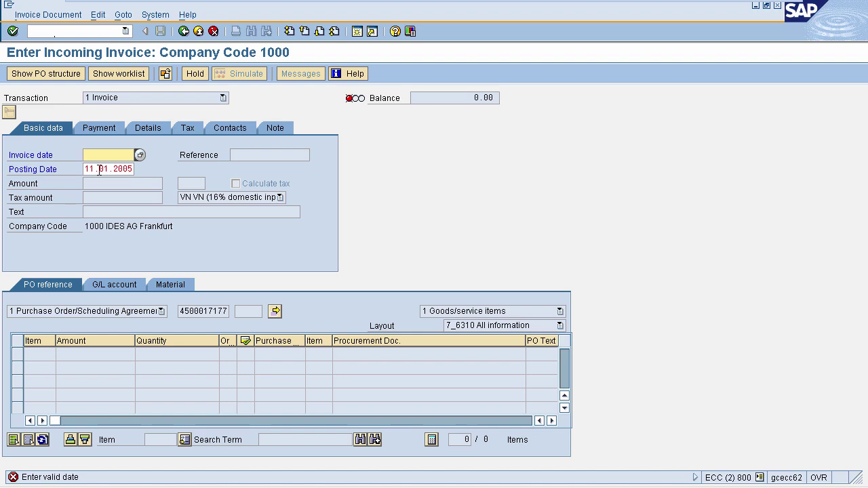
# - Set the invoice date to 21.11.2005 and accept the messages to load the purchase order item
pyautogui.write('21.11.2005')
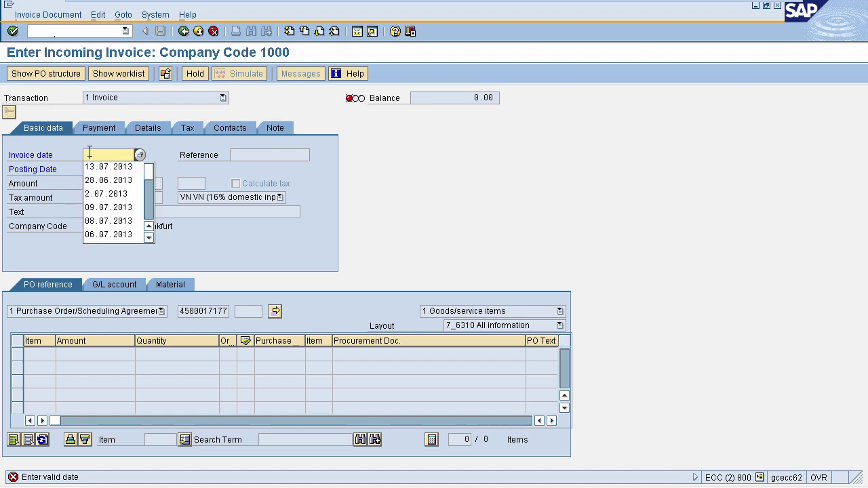
pyautogui.press('Return')
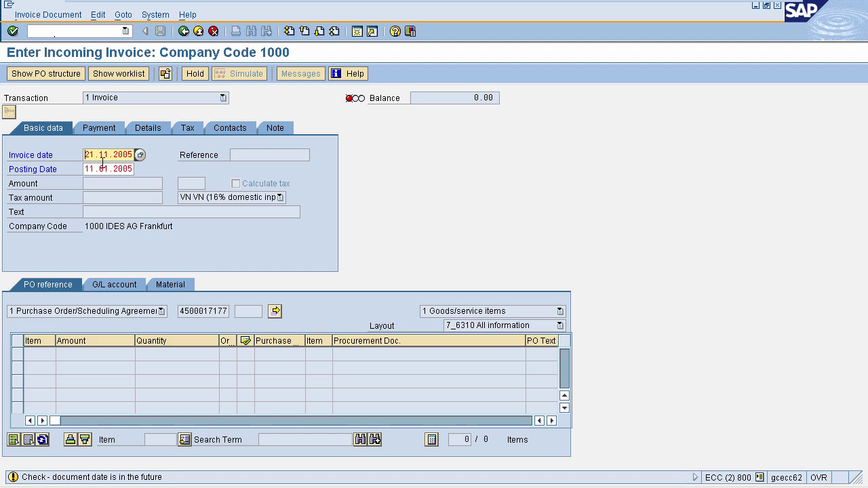
pyautogui.press('Return')
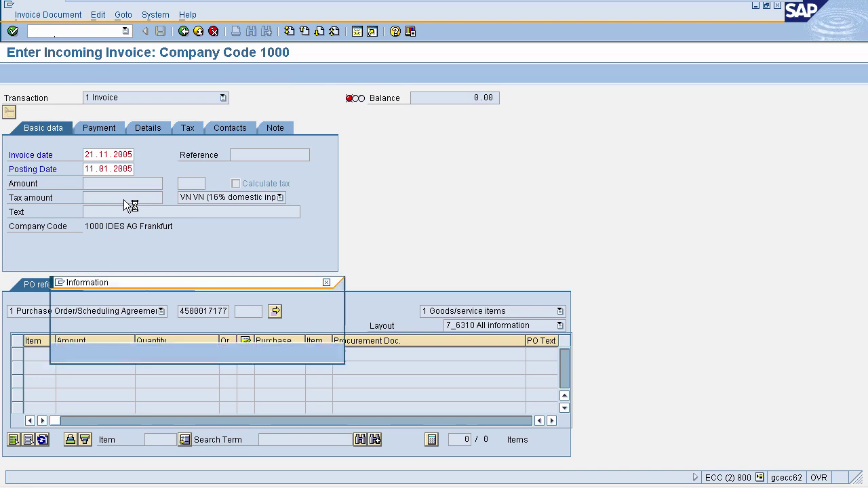
pyautogui.click(63, 352)
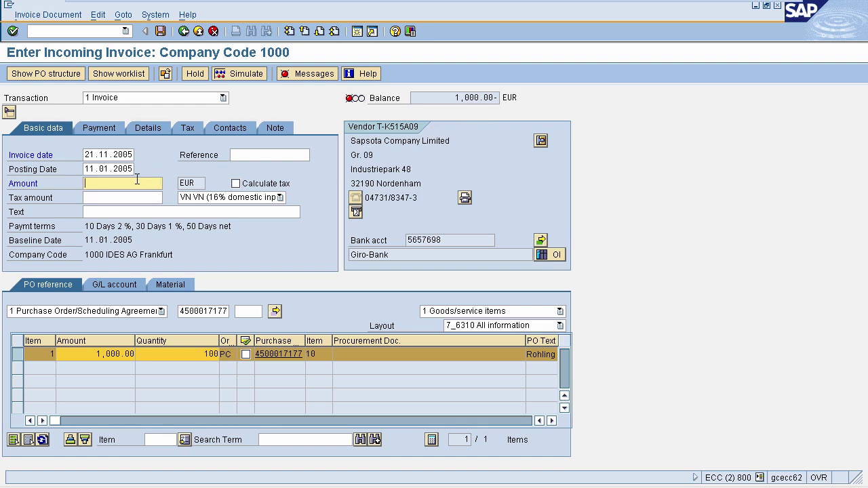
# - Enter an invoice amount of 1000 EUR and post the incoming invoice
pyautogui.write('1000')
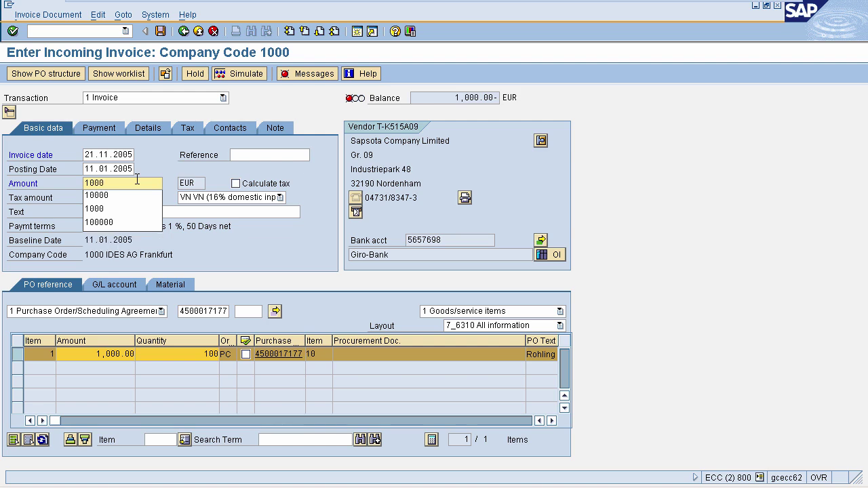
pyautogui.press('Return')
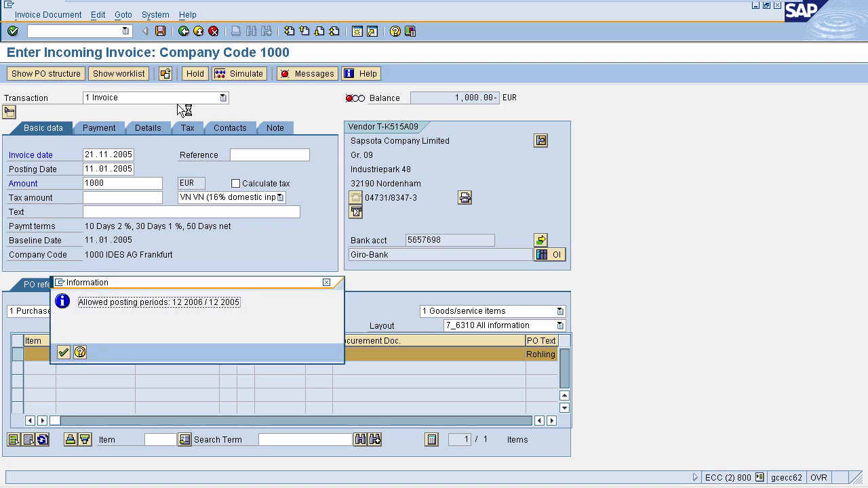
pyautogui.click(63, 351)
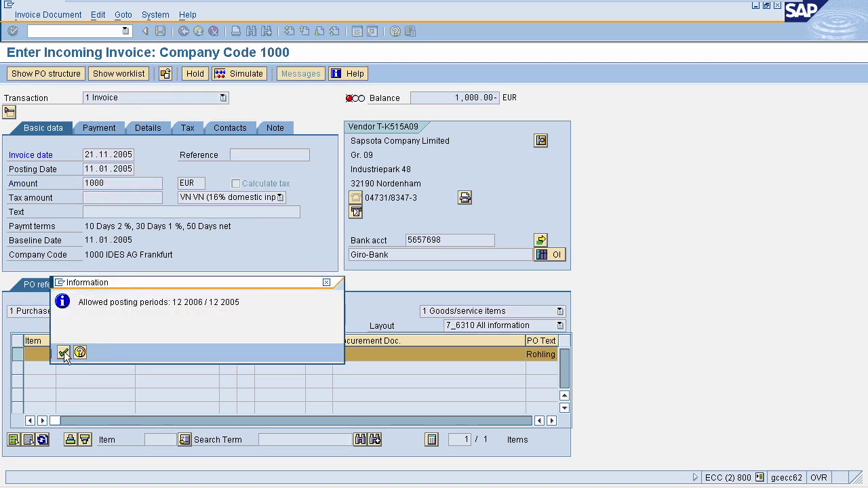
pyautogui.click(63, 351)
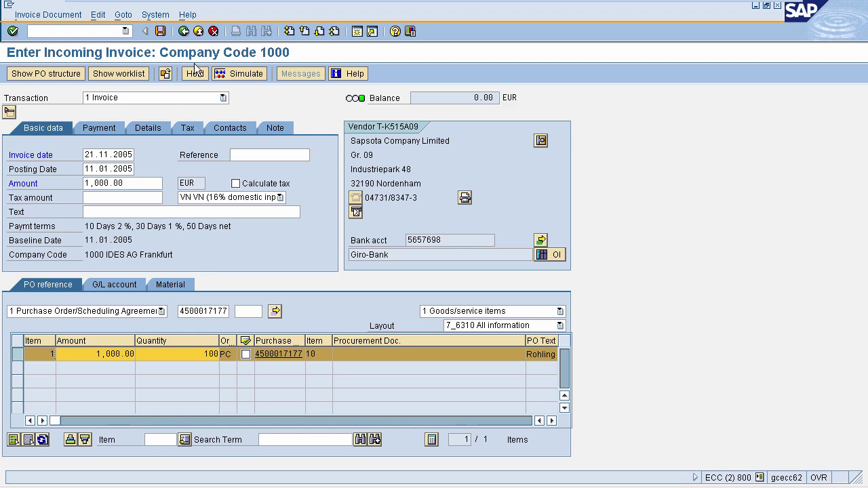
pyautogui.click(160, 32)
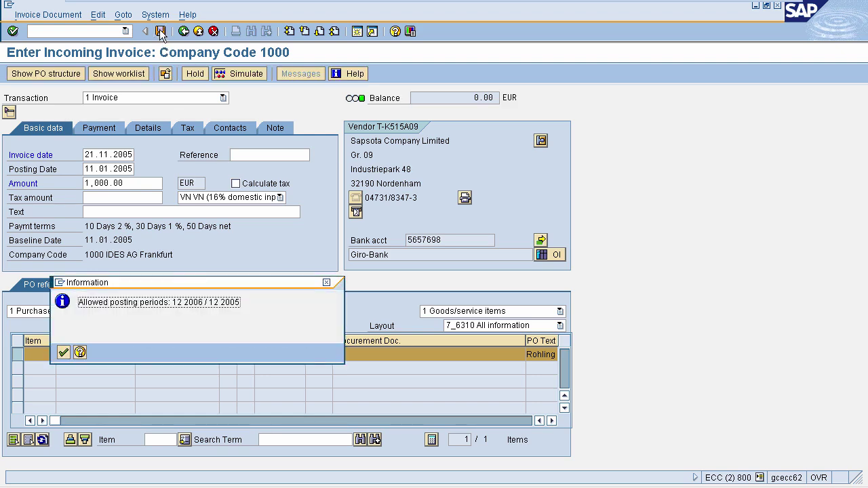
pyautogui.press('Return')
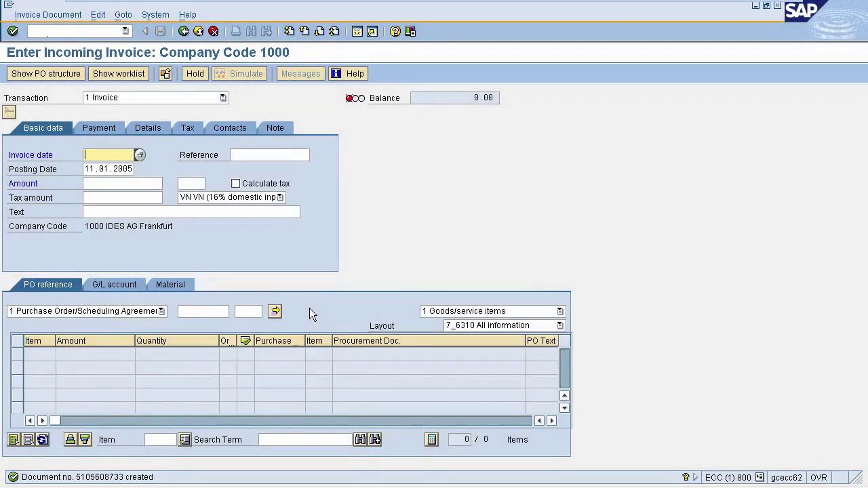